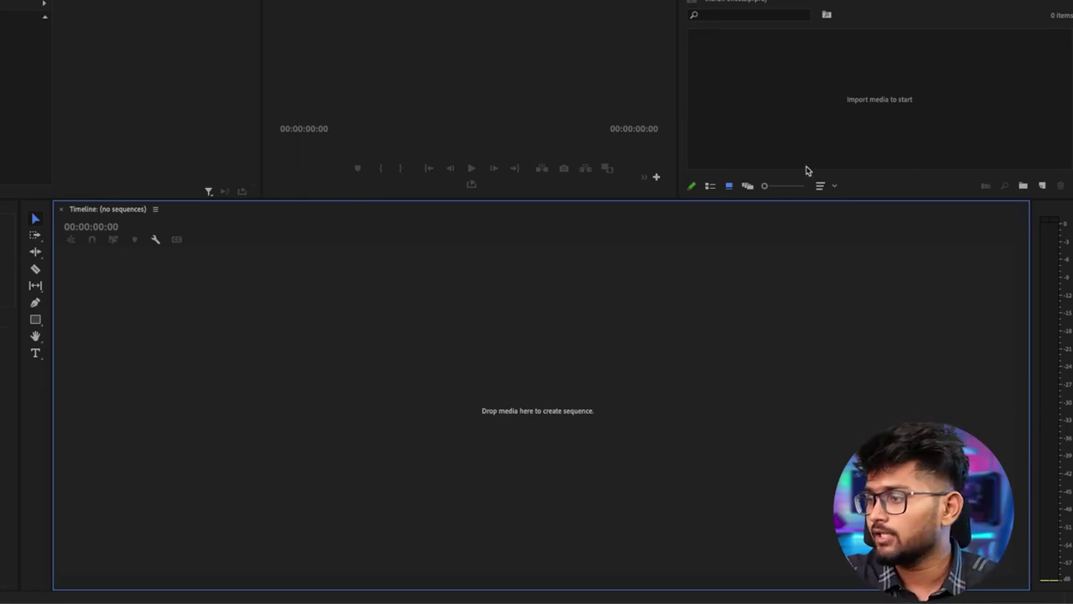
- Create a 1920 × 1080 color matte at 23.976 fps in white (FFFFFF) and name it white
{"action": "left_click", "coordinate": [1043, 185]}
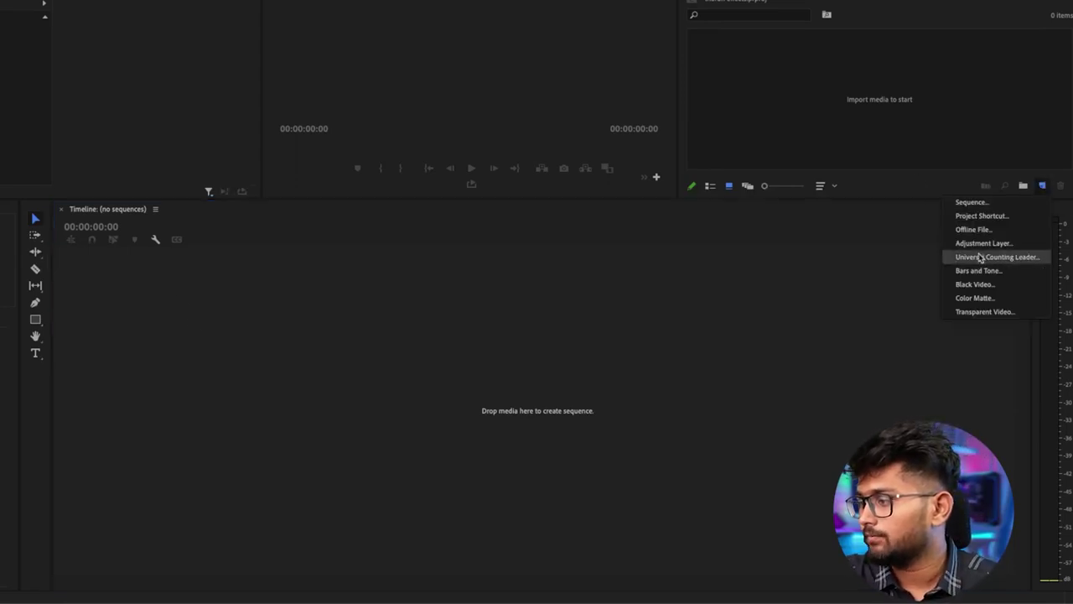
{"action": "left_click", "coordinate": [999, 298]}
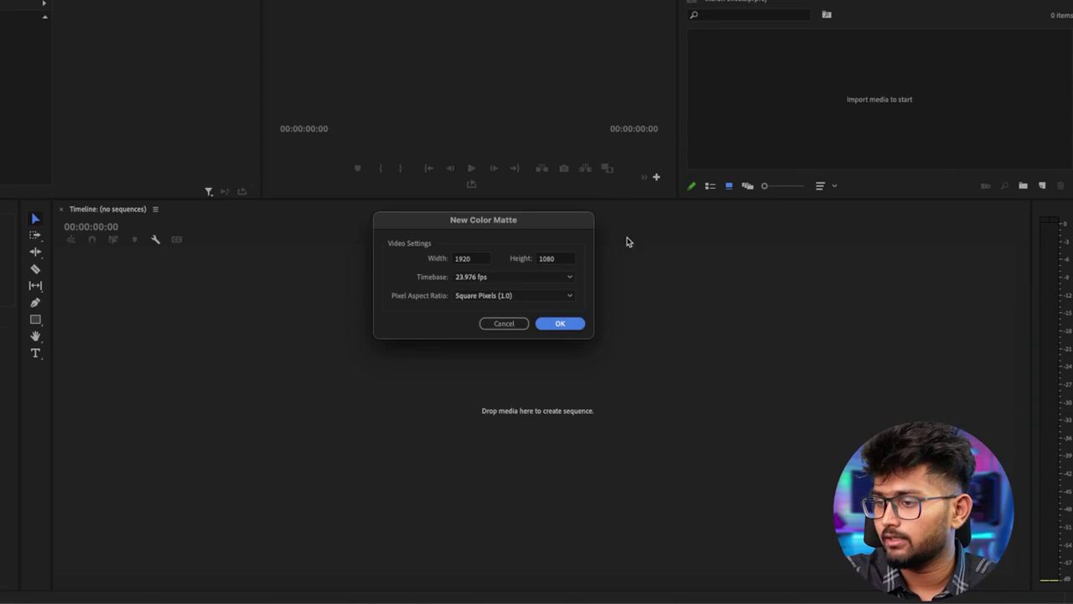
{"action": "left_click", "coordinate": [566, 324]}
{"action": "left_click", "coordinate": [348, 312]}
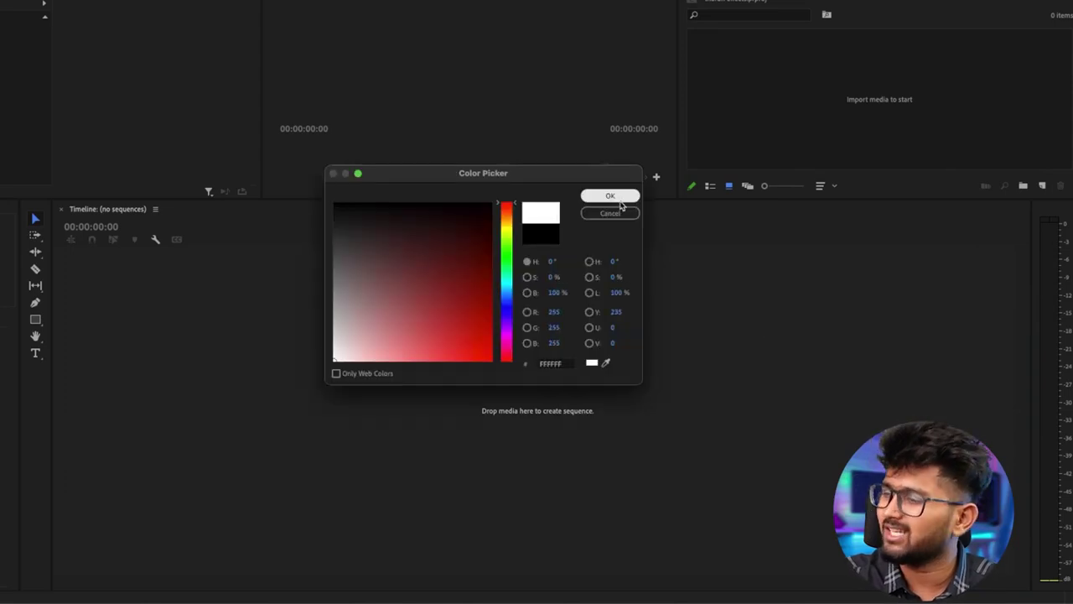
{"action": "left_click", "coordinate": [610, 195]}
{"action": "type", "text": "w"}
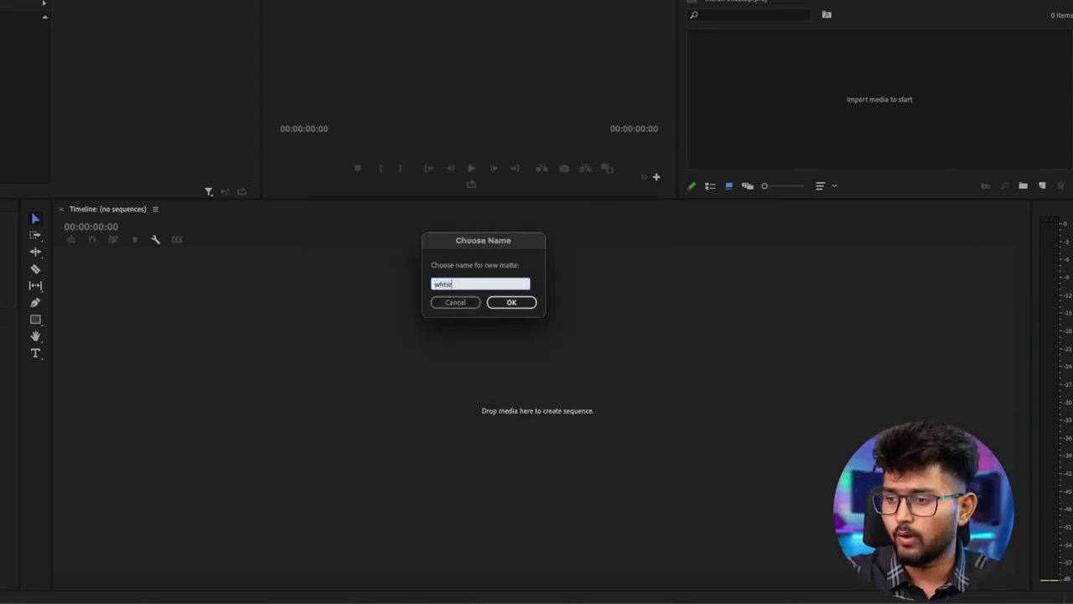
{"action": "type", "text": "hite"}
{"action": "key", "text": "Return"}
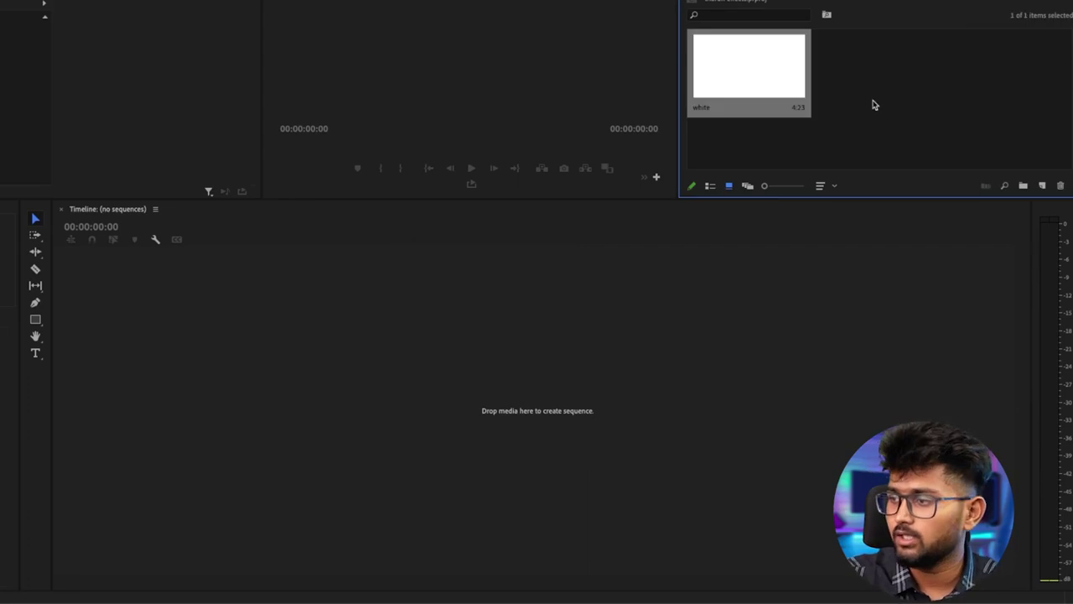
- Create a new sequence from the white matte and enlarge the preview area above the timeline
{"action": "left_click_drag", "start_coordinate": [732, 85], "coordinate": [241, 303]}
{"action": "left_click_drag", "start_coordinate": [139, 339], "coordinate": [307, 318]}
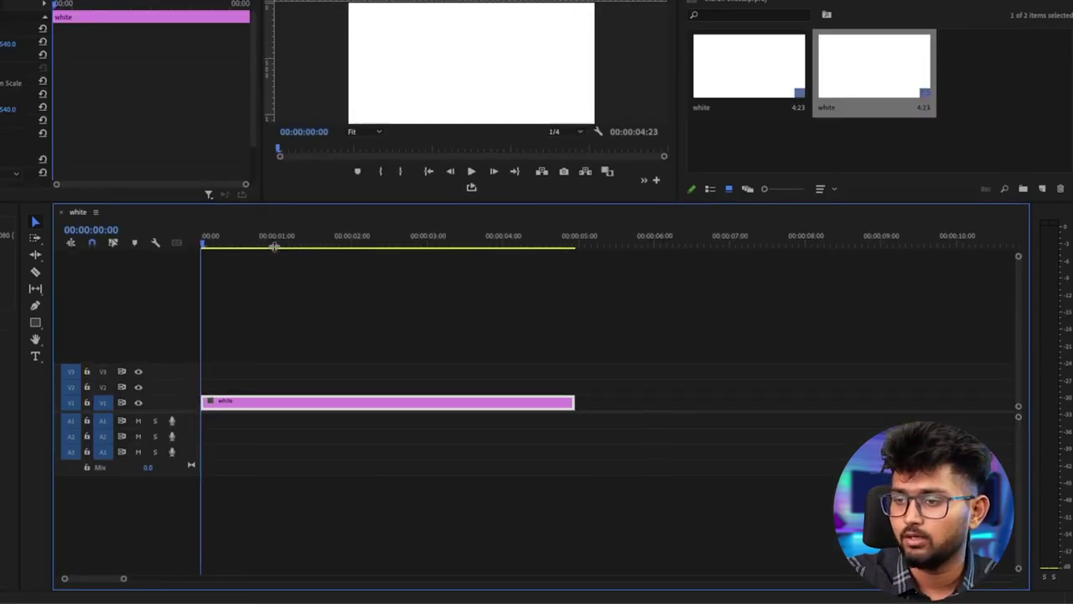
{"action": "left_click_drag", "start_coordinate": [279, 201], "coordinate": [285, 270]}
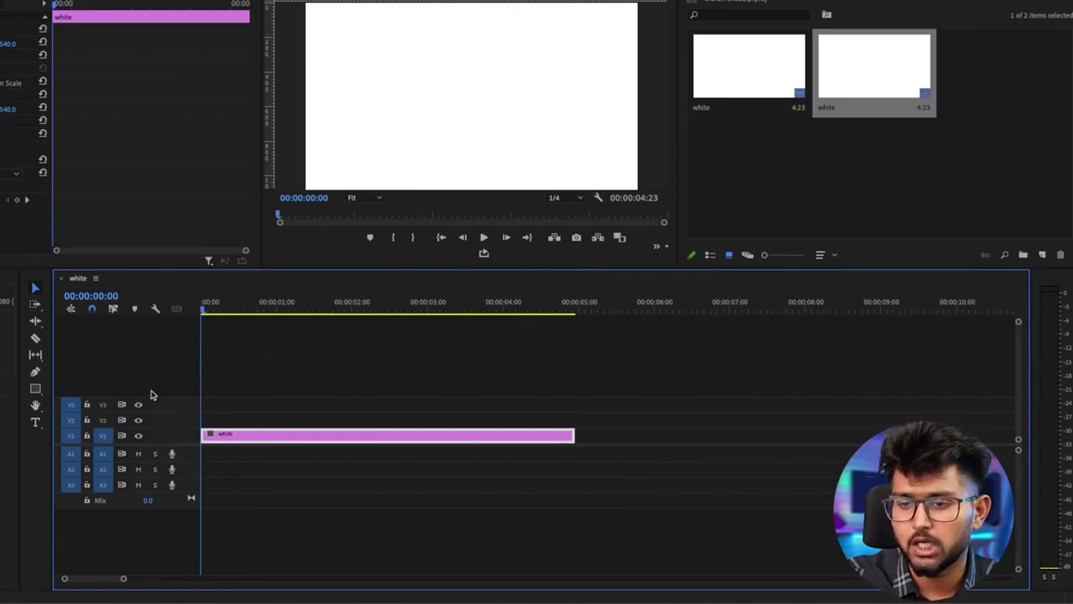
- Add a text layer with the channel name over the white matte and make its fill black
{"action": "left_click", "coordinate": [35, 422]}
{"action": "left_click", "coordinate": [396, 97]}
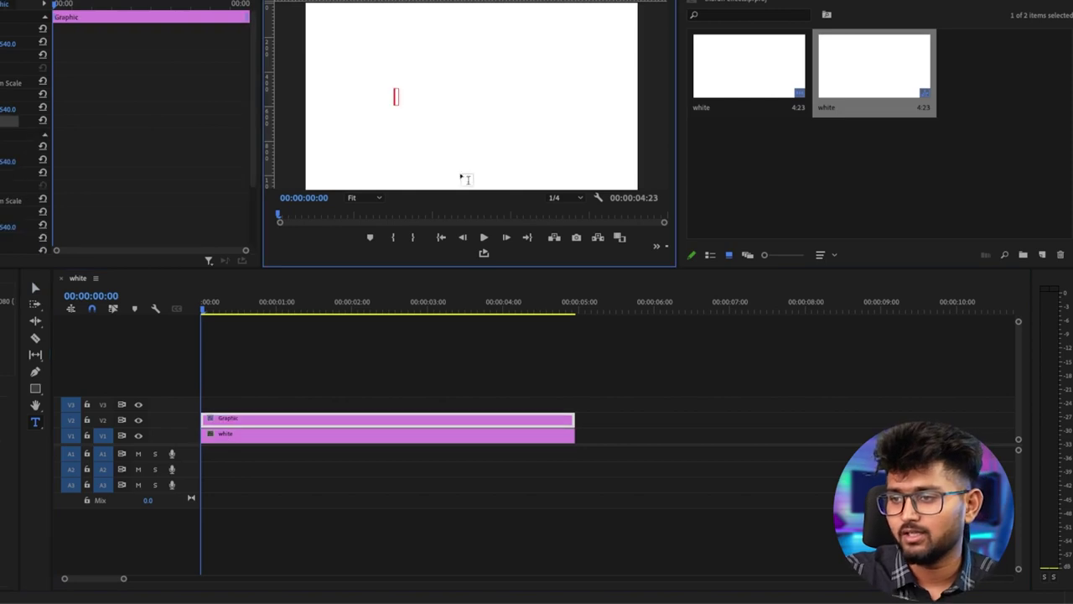
{"action": "type", "text": "..."}
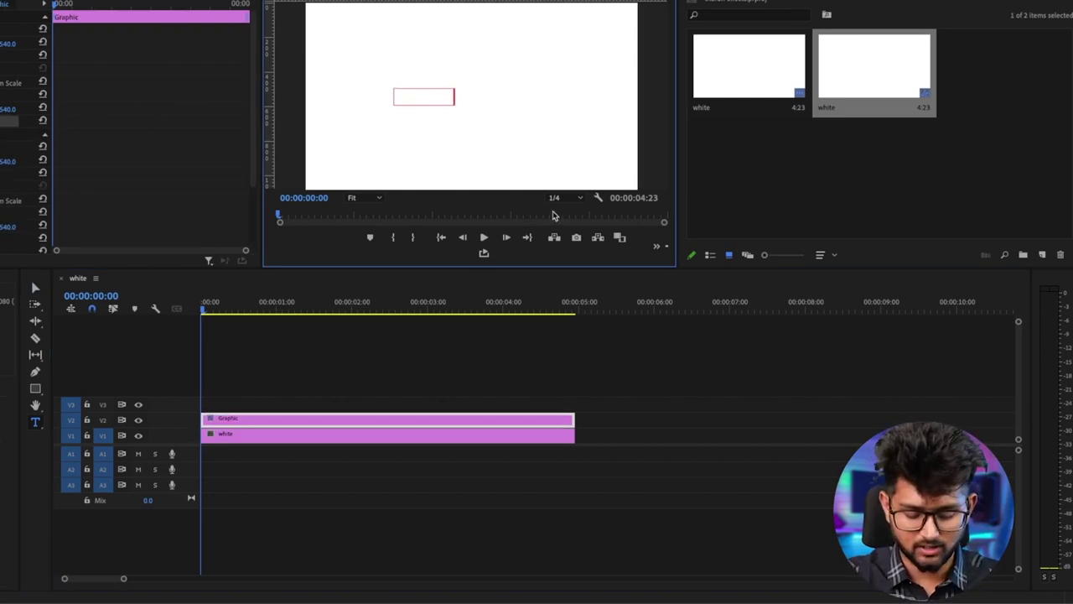
{"action": "key", "text": "ctrl+a"}
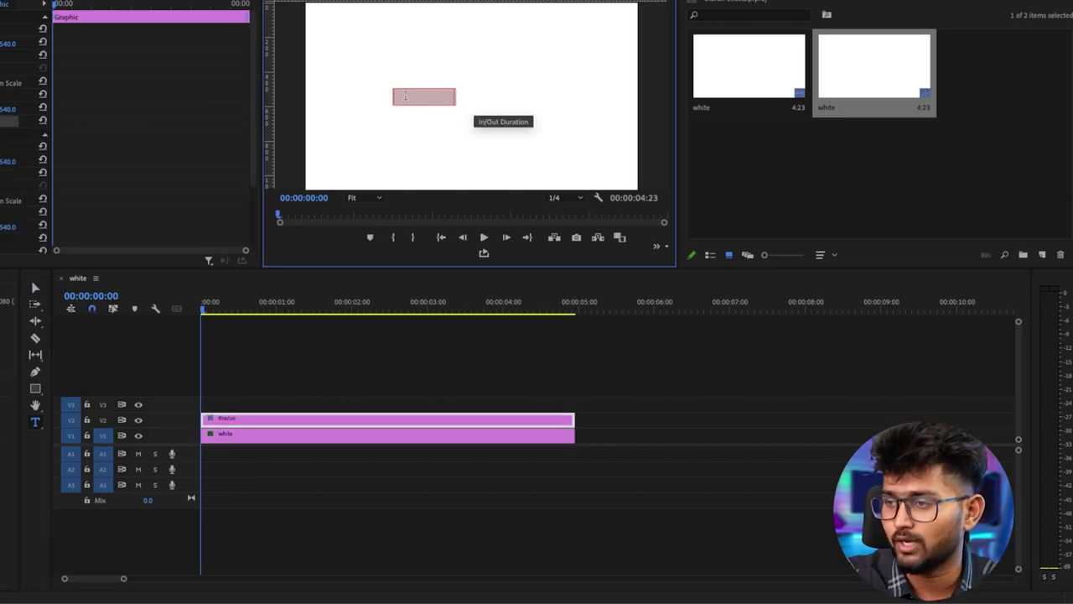
{"action": "left_click", "coordinate": [3, 119]}
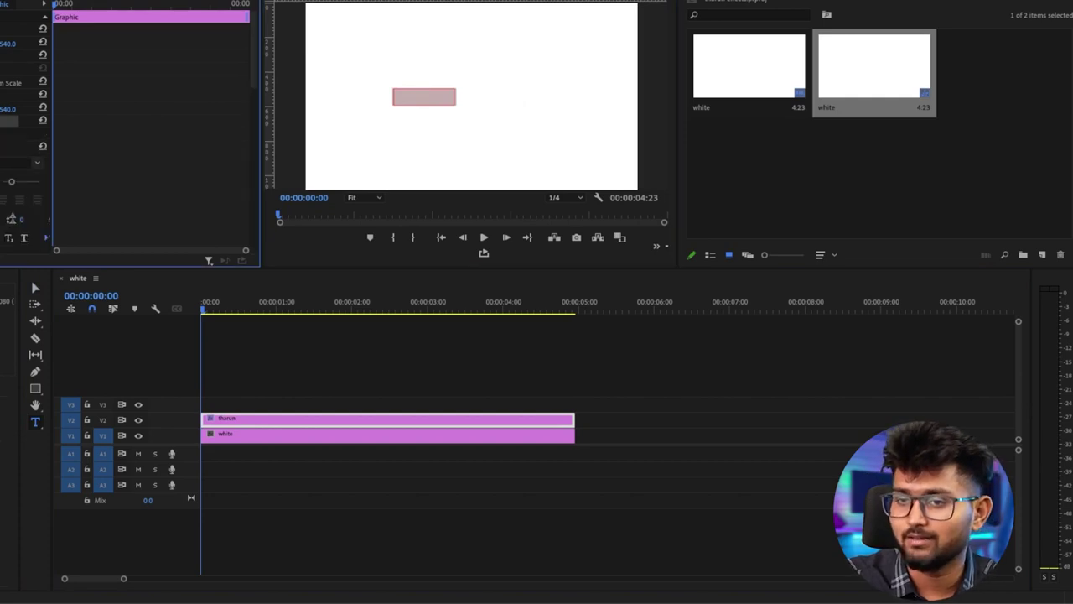
{"action": "scroll", "coordinate": [126, 126], "scroll_direction": "down", "scroll_amount": 3}
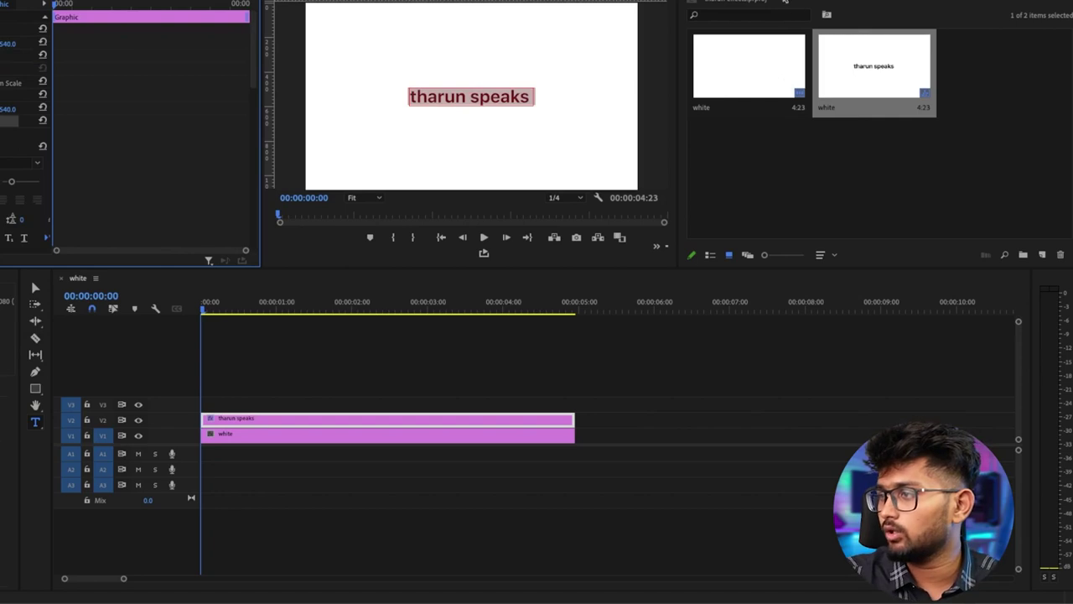
- Apply the Drop Shadow effect to the text clip on V2 with a soft red shadow
{"action": "key", "text": "shift+7"}
{"action": "left_click", "coordinate": [728, 2]}
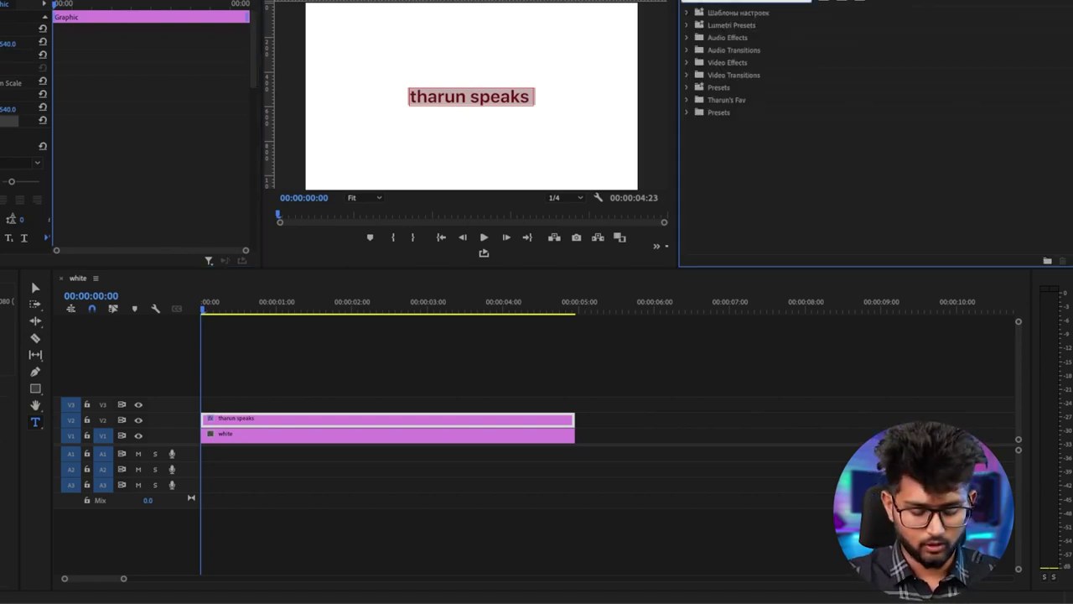
{"action": "type", "text": "drop s"}
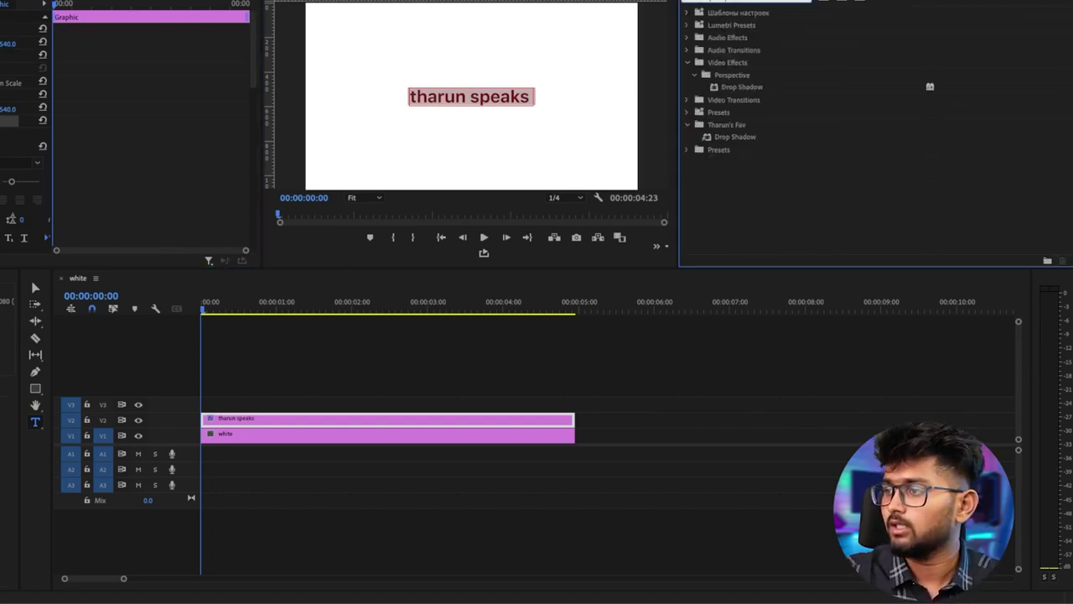
{"action": "left_click", "coordinate": [752, 88]}
{"action": "left_click_drag", "start_coordinate": [591, 217], "coordinate": [288, 421]}
{"action": "left_click", "coordinate": [345, 377]}
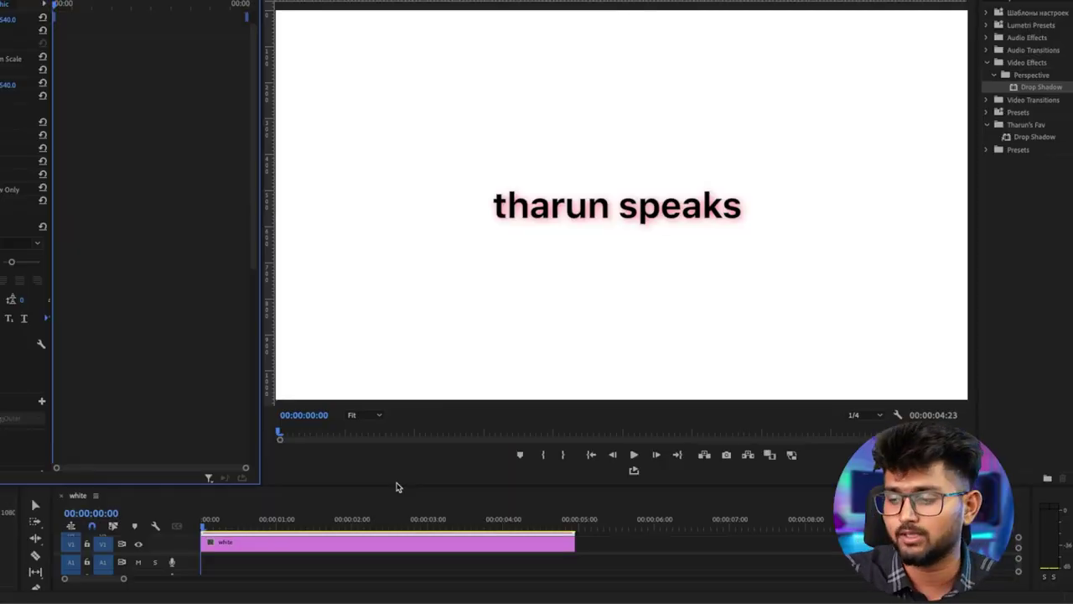
{"action": "left_click", "coordinate": [394, 485]}
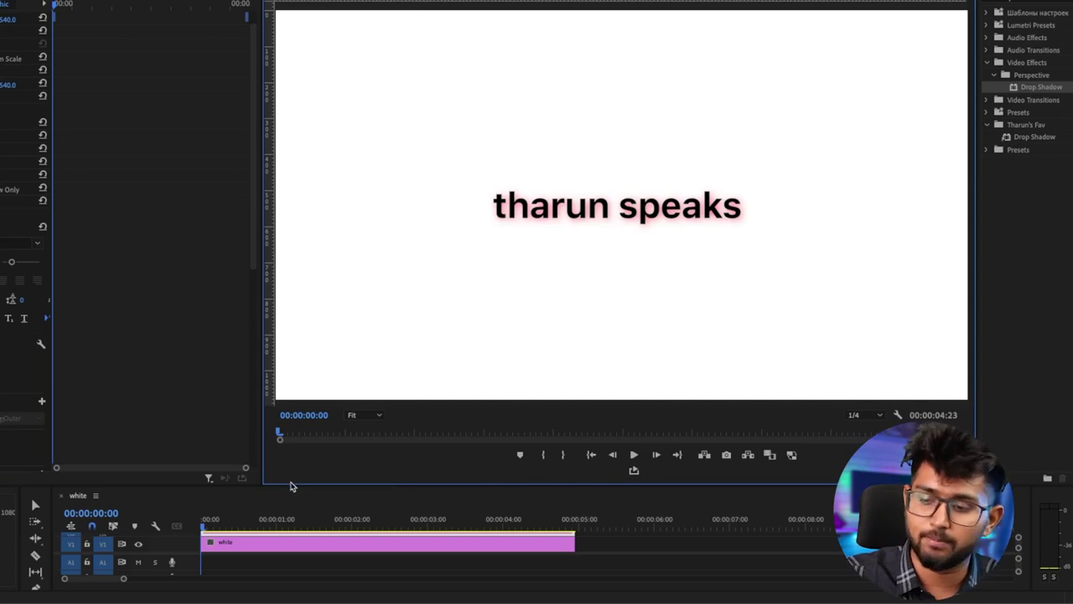
{"action": "left_click_drag", "start_coordinate": [291, 484], "coordinate": [342, 334]}
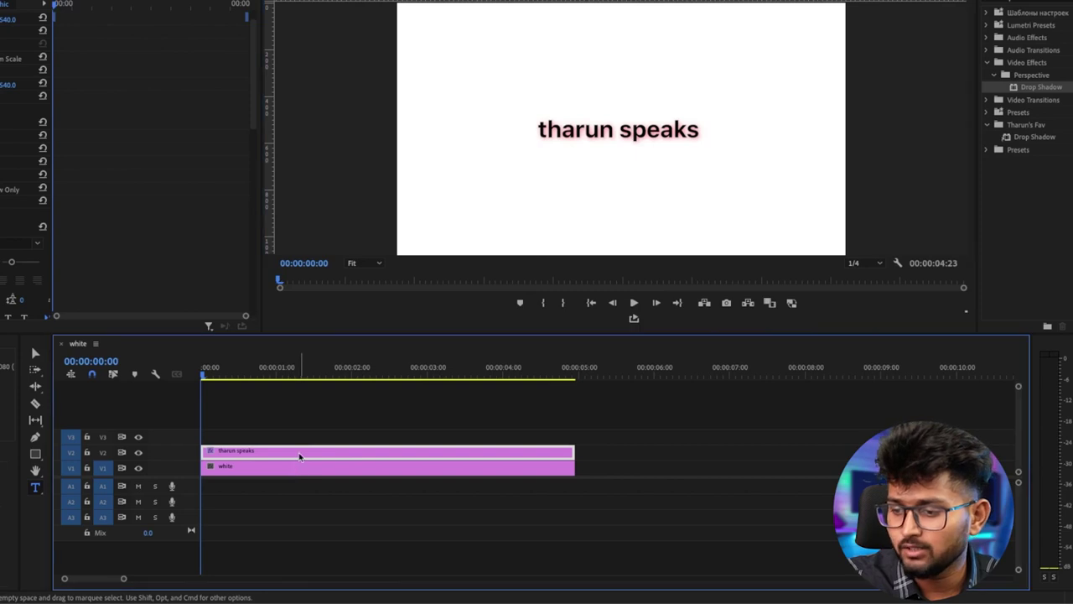
- Duplicate the text clip onto V1 at about 6 seconds and remove the Drop Shadow effect from the copy
{"action": "left_click_drag", "start_coordinate": [302, 455], "coordinate": [805, 468]}
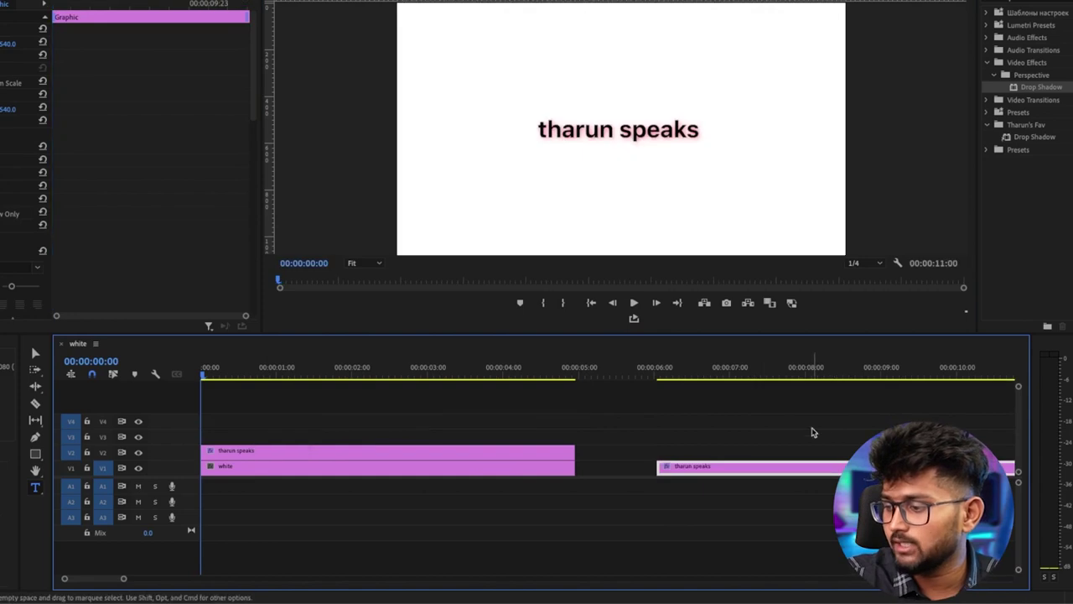
{"action": "left_click", "coordinate": [702, 369]}
{"action": "scroll", "coordinate": [725, 440], "scroll_direction": "right", "scroll_amount": 3}
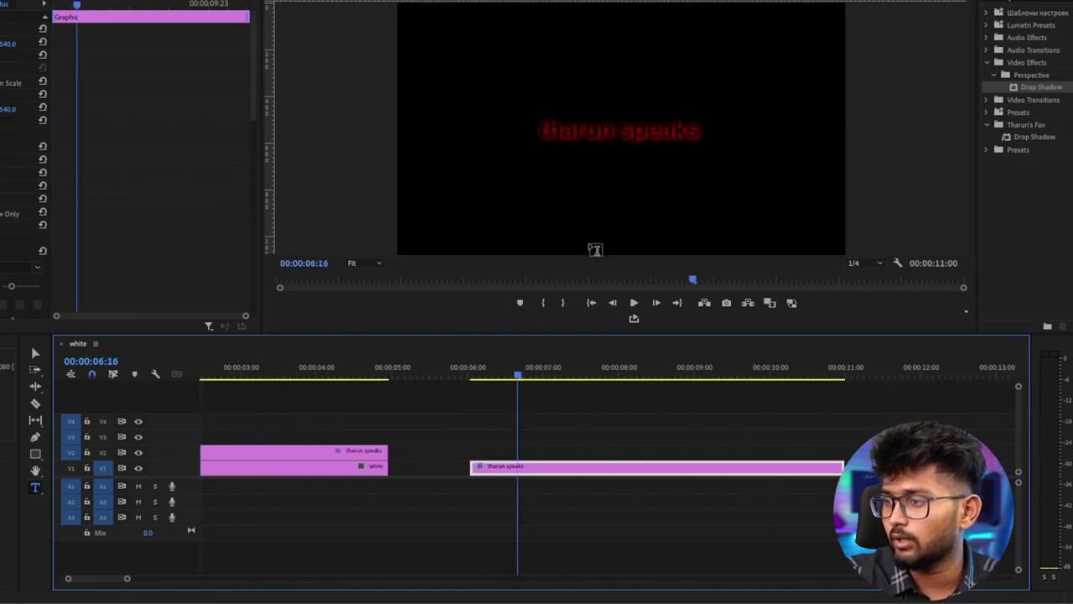
{"action": "key", "text": "Delete"}
- Search the effects for alpha and apply Alpha Glow to the copied text clip on V1
{"action": "left_click_drag", "start_coordinate": [977, 57], "coordinate": [723, 50]}
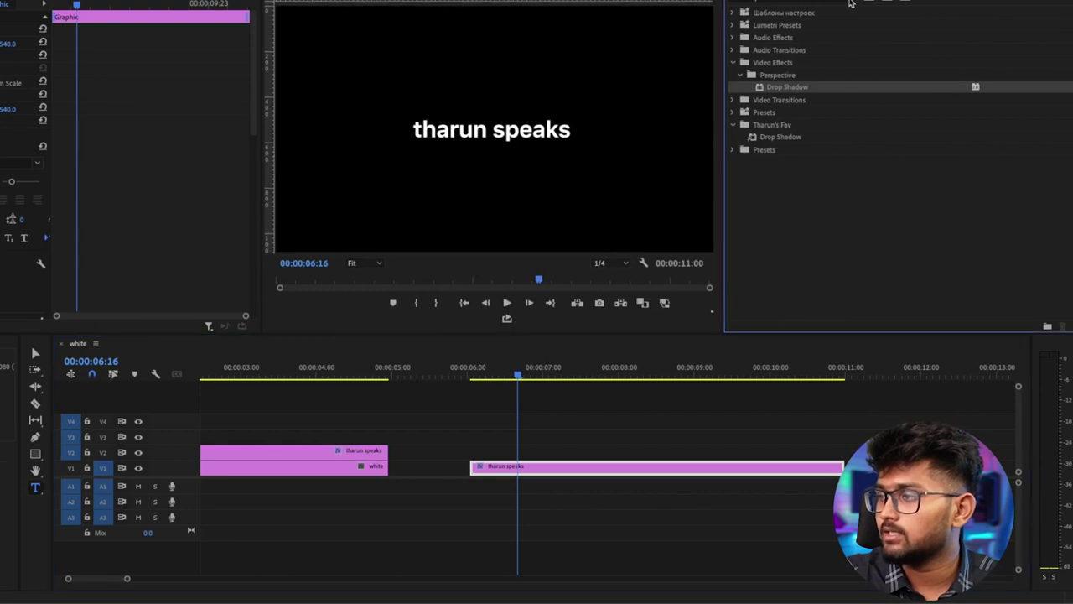
{"action": "left_click", "coordinate": [868, 2]}
{"action": "left_click", "coordinate": [810, 1]}
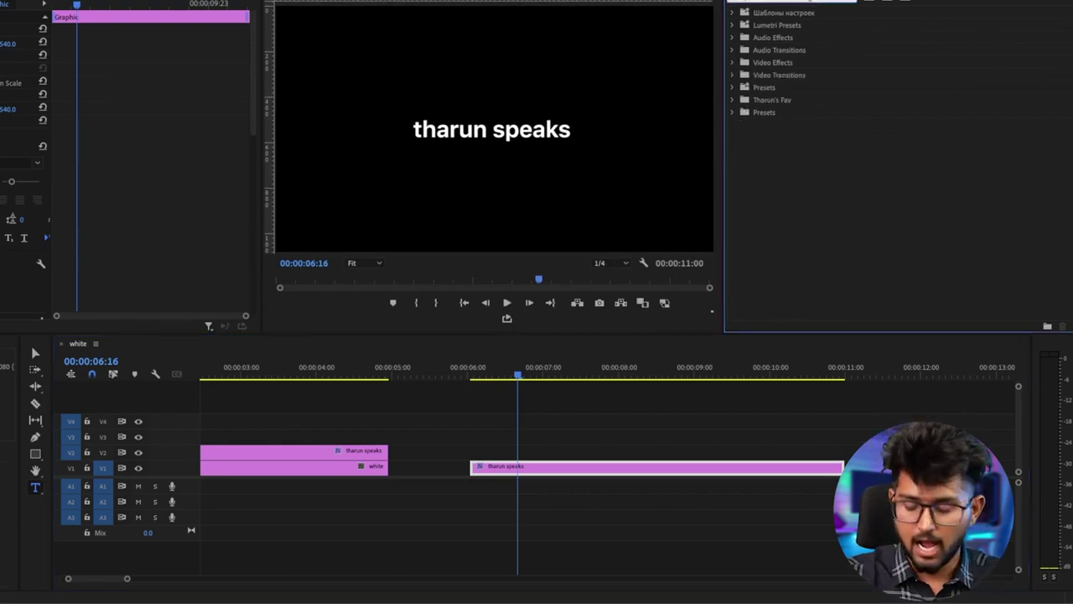
{"action": "type", "text": "alpha"}
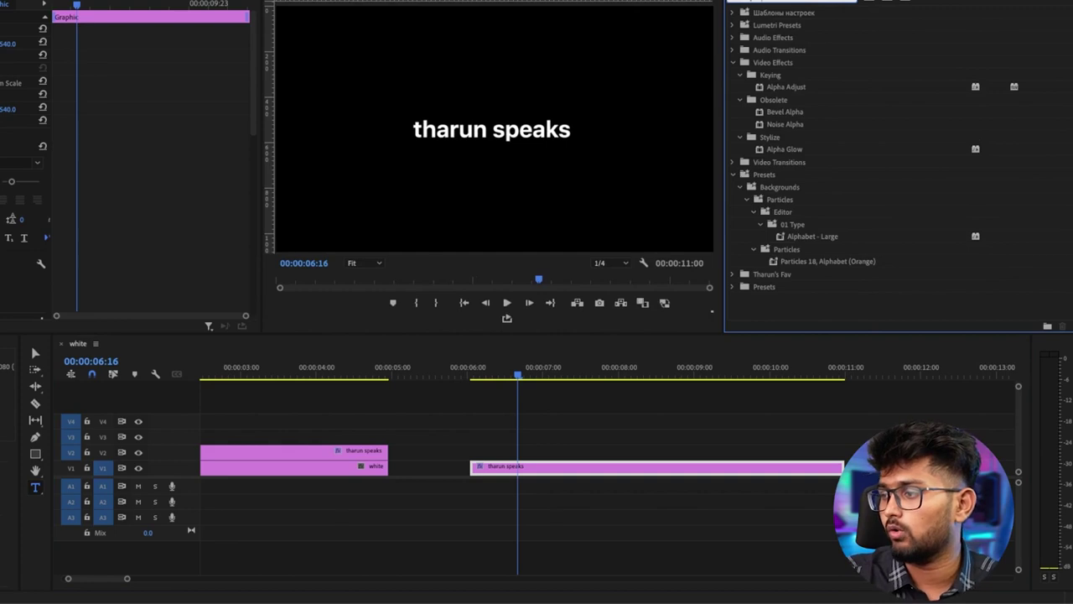
{"action": "left_click", "coordinate": [796, 151]}
{"action": "left_click_drag", "start_coordinate": [776, 155], "coordinate": [542, 467]}
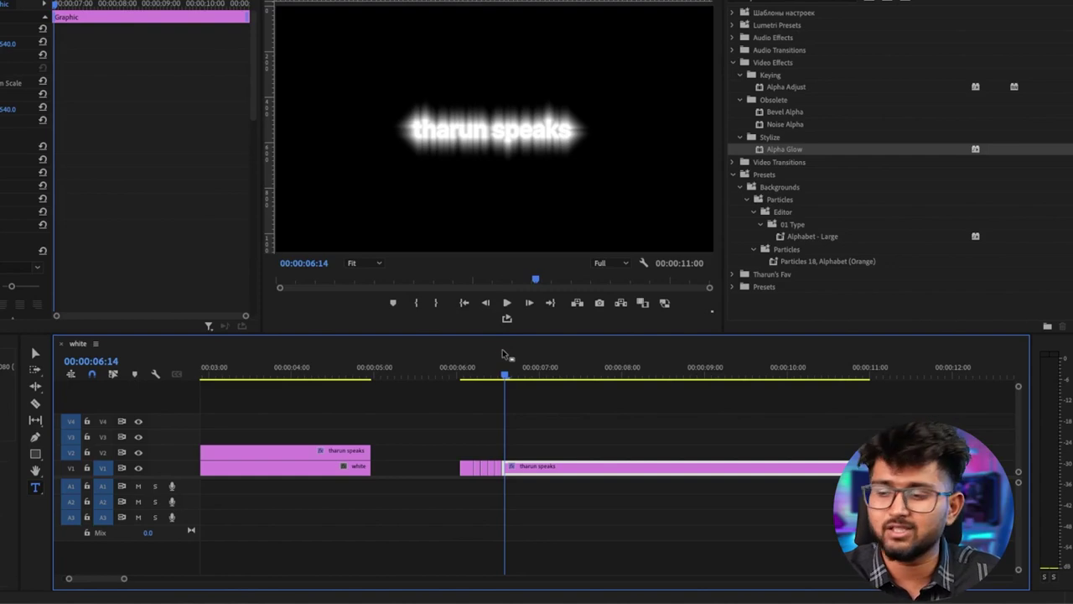
{"action": "key", "text": "minus"}
{"action": "left_click_drag", "start_coordinate": [552, 467], "coordinate": [289, 442]}
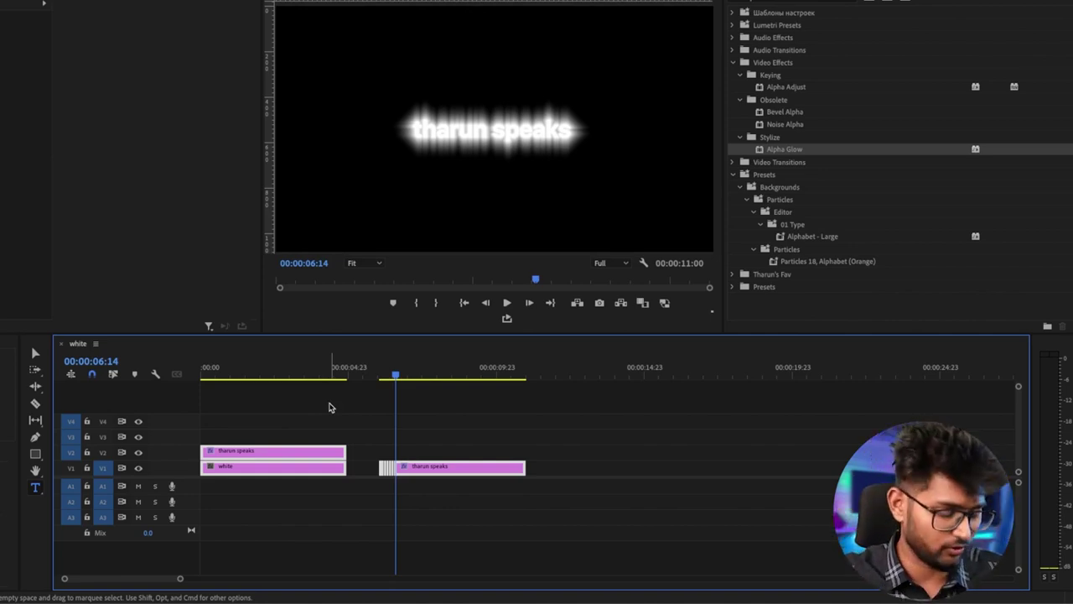
{"action": "left_click", "coordinate": [421, 408]}
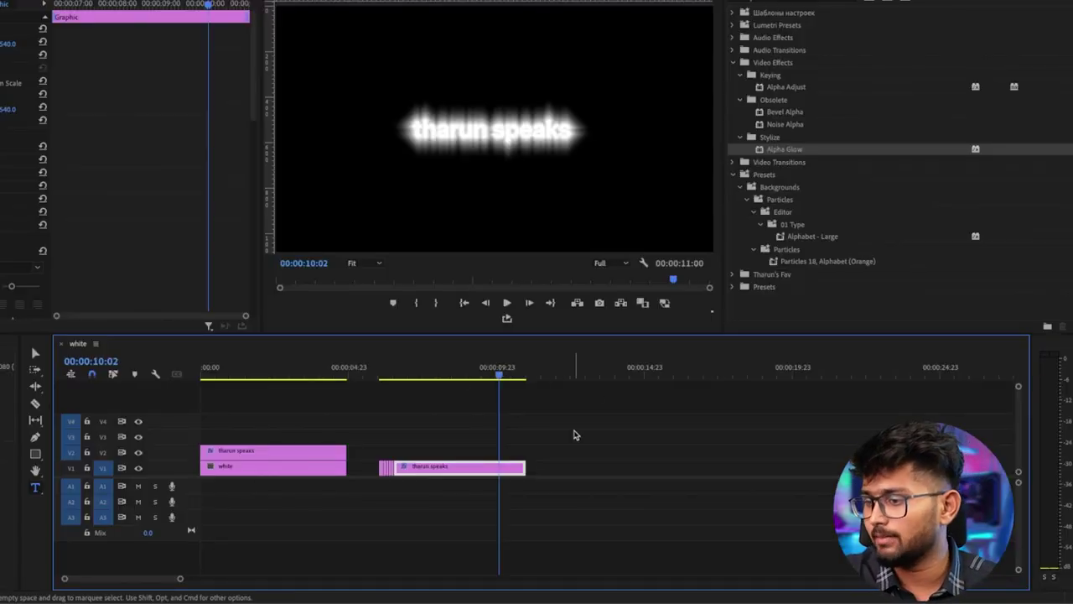
{"action": "left_click", "coordinate": [576, 434]}
- Create a 1920 × 1080 color matte at 23.976 fps in bright green (0EFF00) and name it greeen
{"action": "left_click", "coordinate": [849, 2]}
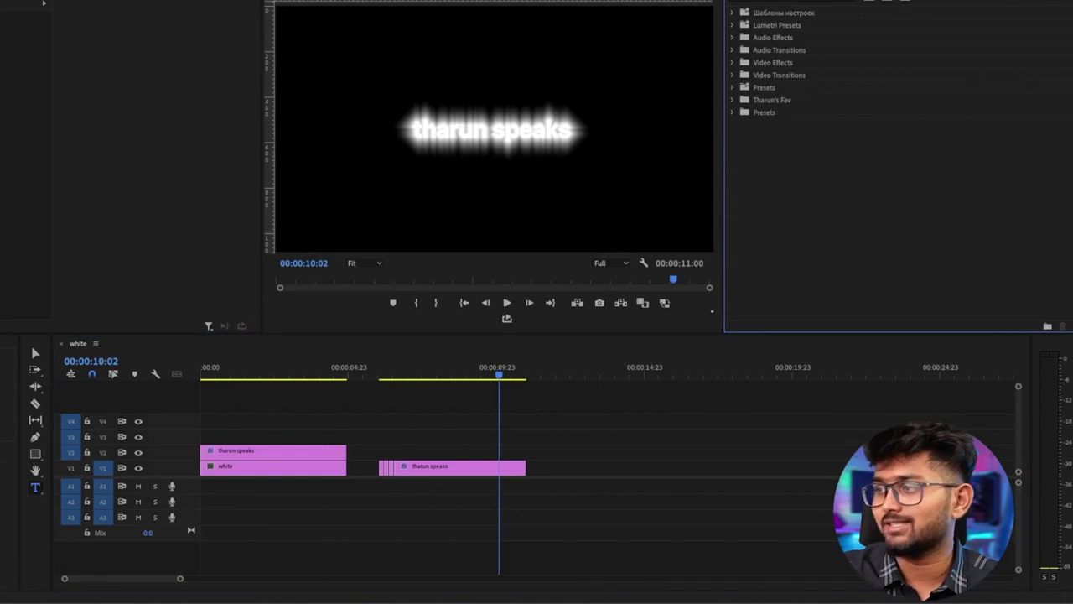
{"action": "left_click", "coordinate": [771, 1]}
{"action": "left_click", "coordinate": [847, 231]}
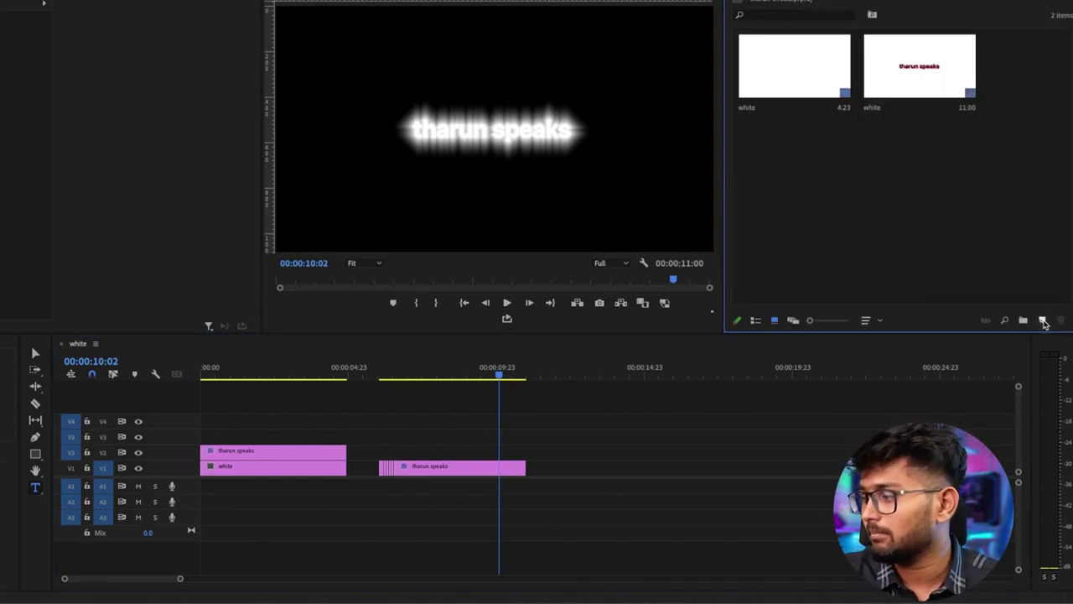
{"action": "left_click", "coordinate": [1042, 319]}
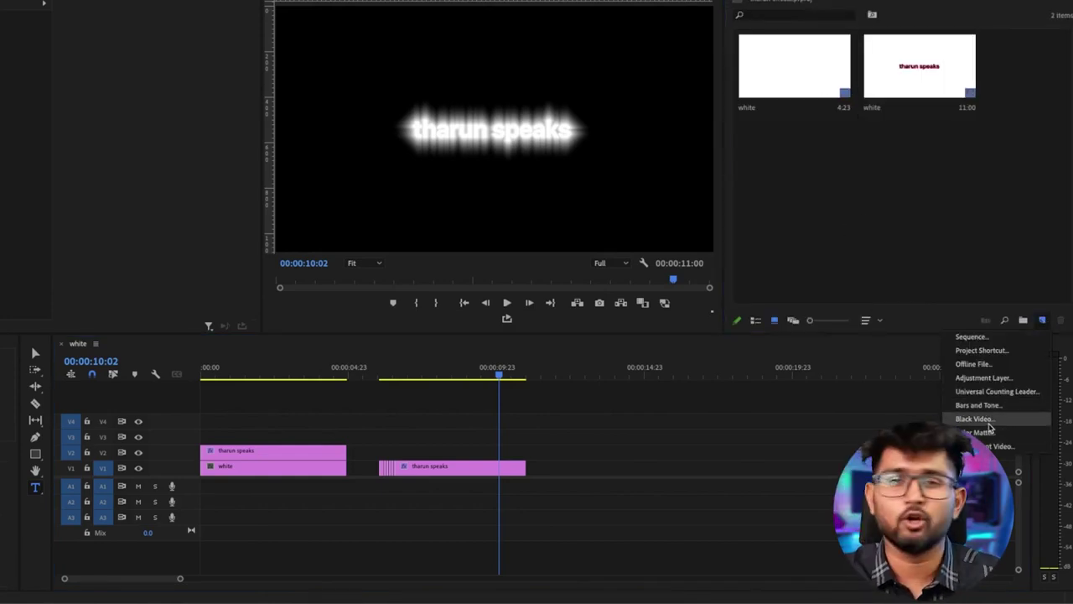
{"action": "left_click", "coordinate": [981, 431]}
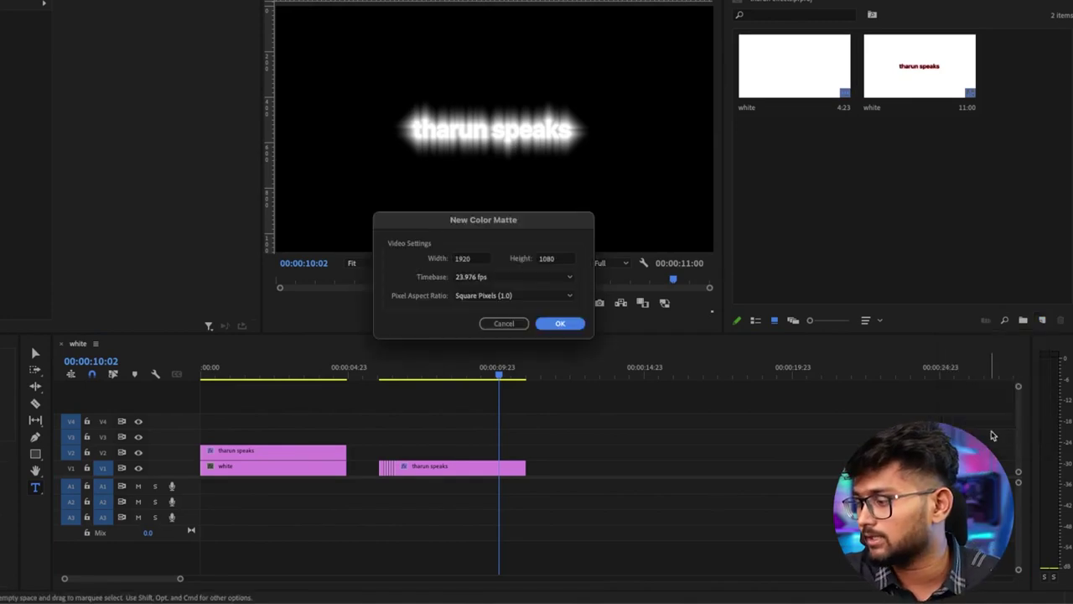
{"action": "left_click", "coordinate": [562, 326]}
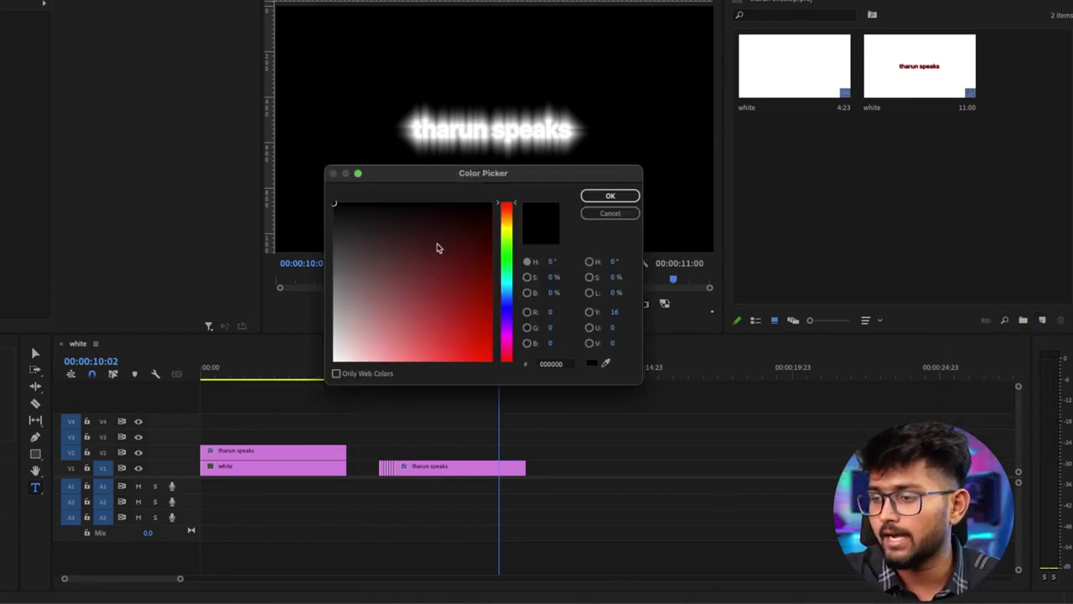
{"action": "left_click", "coordinate": [508, 258]}
{"action": "left_click_drag", "start_coordinate": [443, 309], "coordinate": [490, 383]}
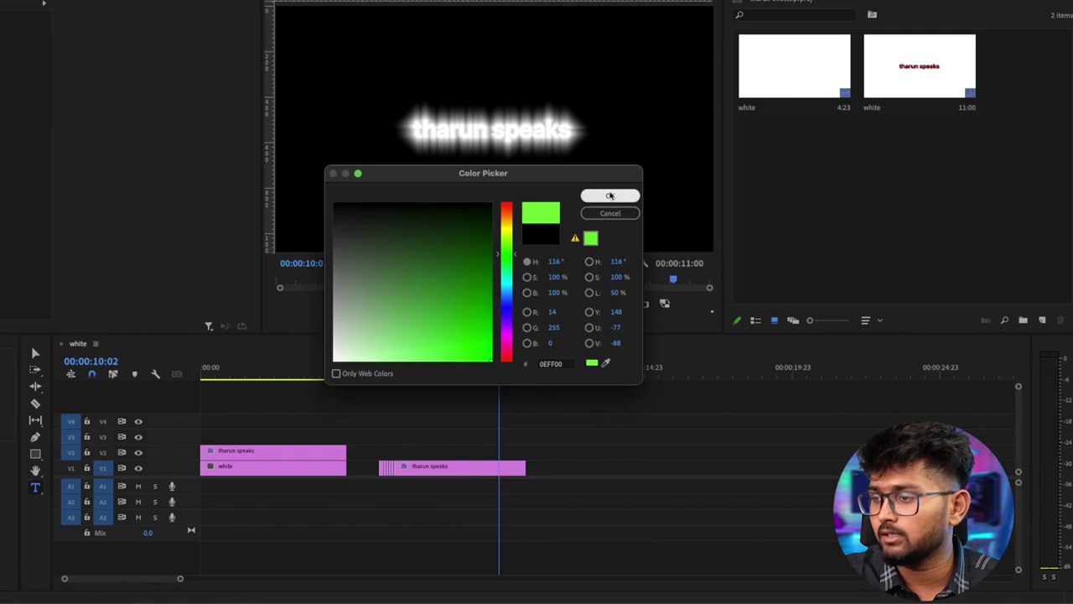
{"action": "left_click", "coordinate": [610, 195]}
{"action": "type", "text": "greee"}
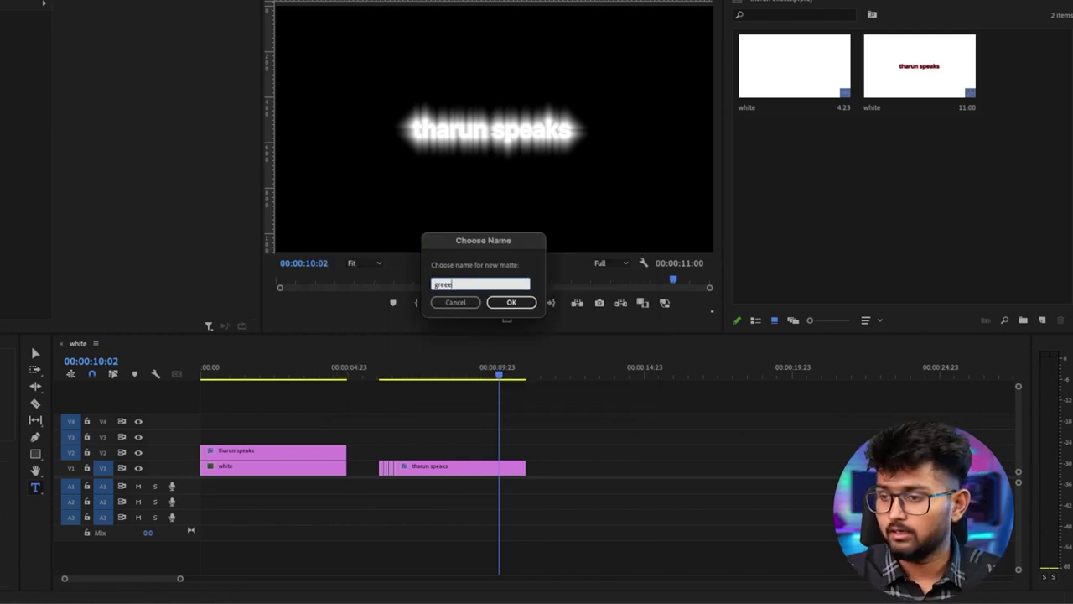
{"action": "type", "text": "n"}
{"action": "key", "text": "Return"}
- Place the greeen matte on V3 above the first text clip, starting at the beginning of the sequence
{"action": "left_click_drag", "start_coordinate": [1010, 75], "coordinate": [210, 437]}
{"action": "left_click", "coordinate": [244, 363]}
{"action": "scroll", "coordinate": [259, 448], "scroll_direction": "up", "scroll_amount": 3}
{"action": "scroll", "coordinate": [342, 435], "scroll_direction": "left", "scroll_amount": 2}
{"action": "left_click_drag", "start_coordinate": [342, 434], "coordinate": [299, 436]}
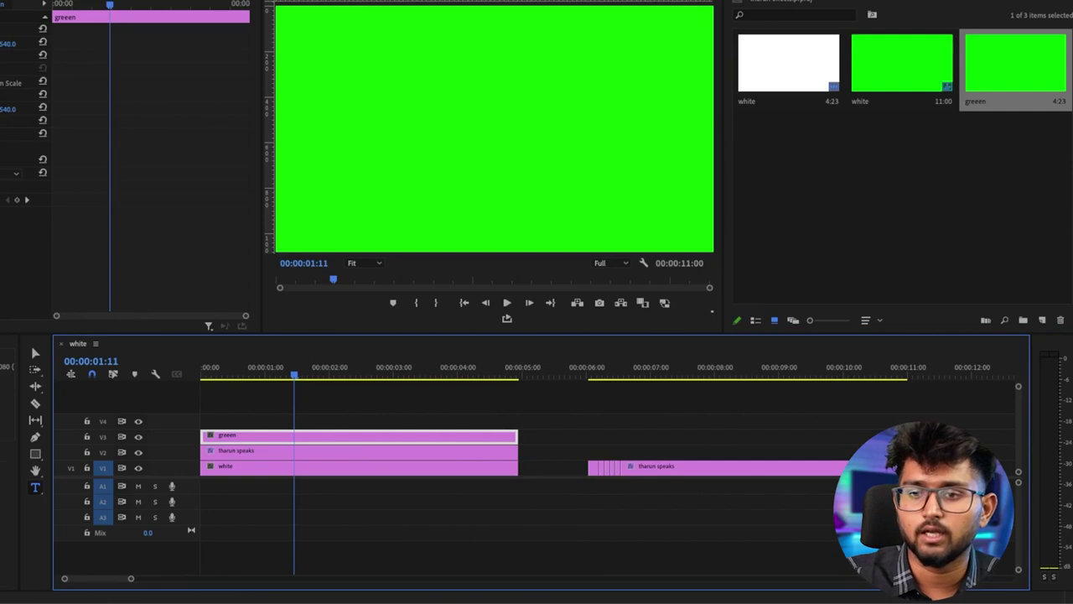
- Add an ellipse opacity mask to the greeen clip and widen it on both sides into a horizontal oval
{"action": "left_click", "coordinate": [1, 146]}
{"action": "left_click_drag", "start_coordinate": [443, 137], "coordinate": [384, 129]}
{"action": "left_click_drag", "start_coordinate": [553, 132], "coordinate": [577, 139]}
{"action": "left_click", "coordinate": [395, 401]}
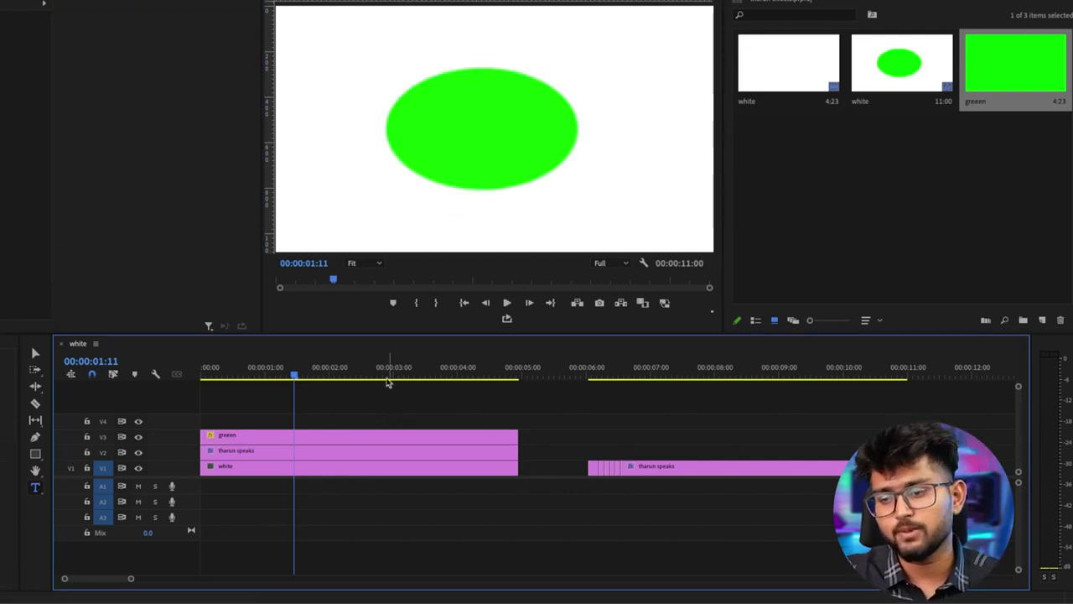
- Search the effects for ultra and apply Ultra Key to the greeen clip on V3
{"action": "left_click", "coordinate": [331, 438]}
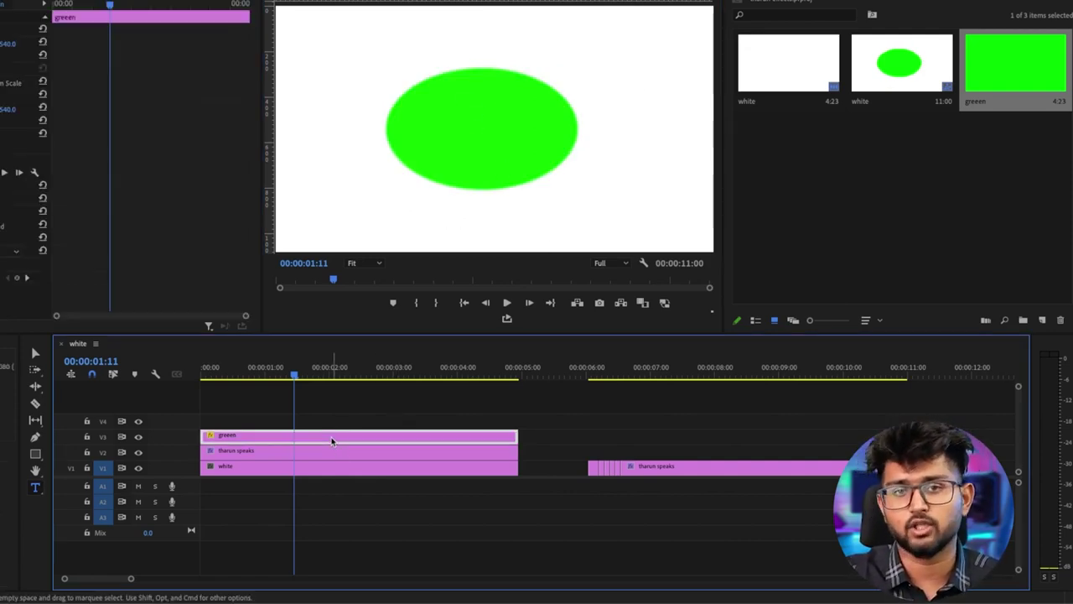
{"action": "key", "text": "shift+7"}
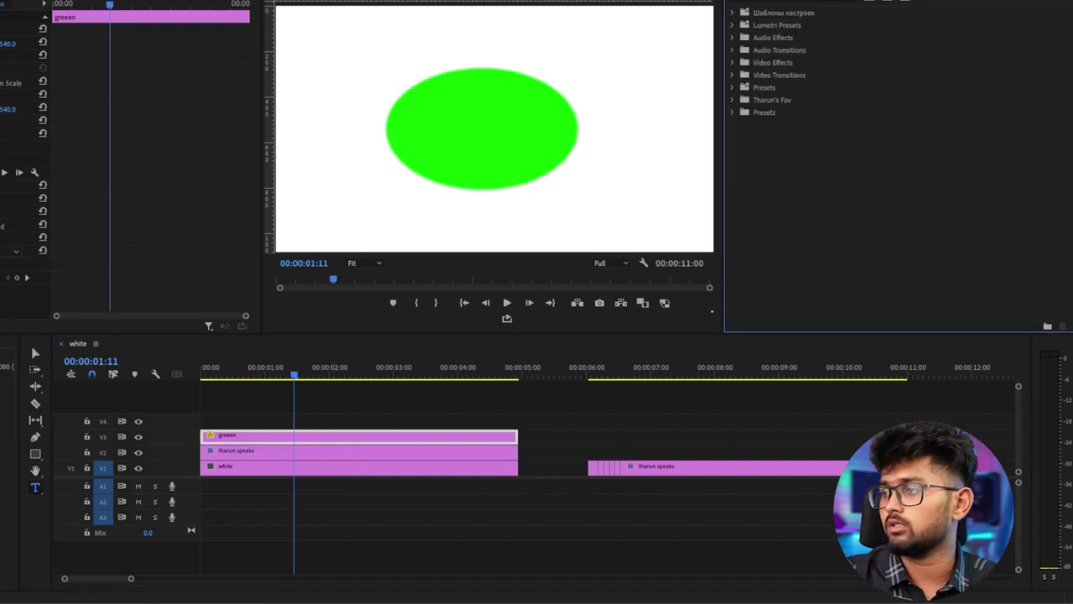
{"action": "left_click", "coordinate": [805, 3]}
{"action": "type", "text": "ultra"}
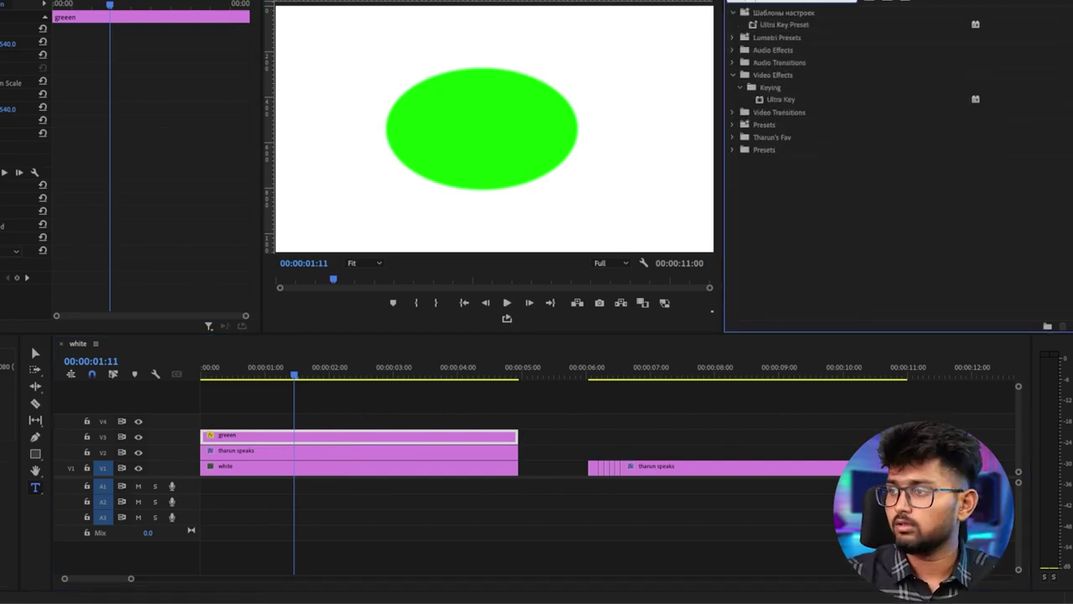
{"action": "left_click", "coordinate": [788, 99]}
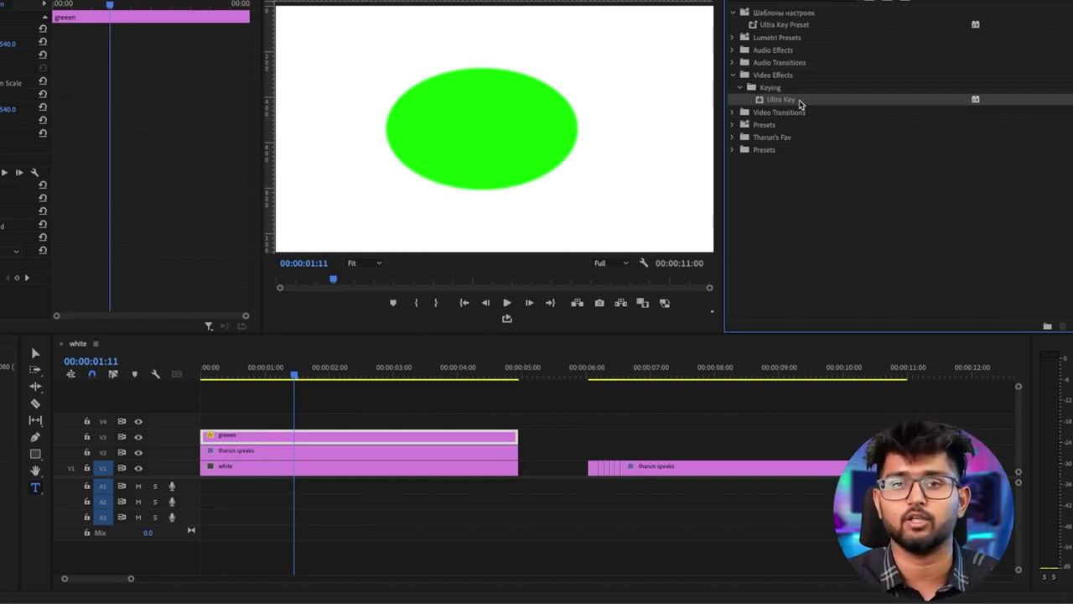
{"action": "left_click_drag", "start_coordinate": [799, 103], "coordinate": [322, 439]}
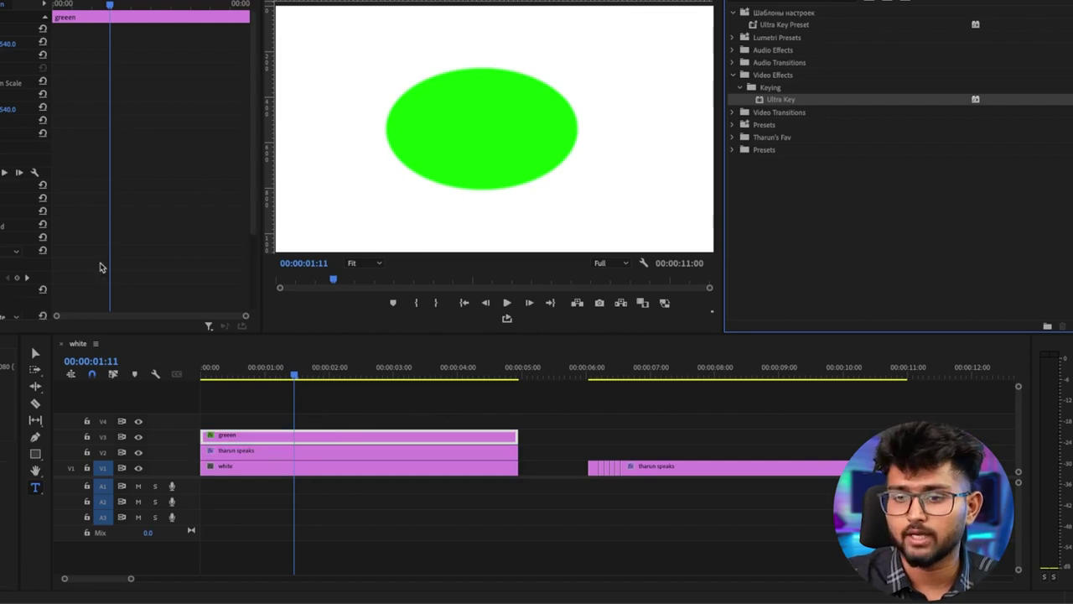